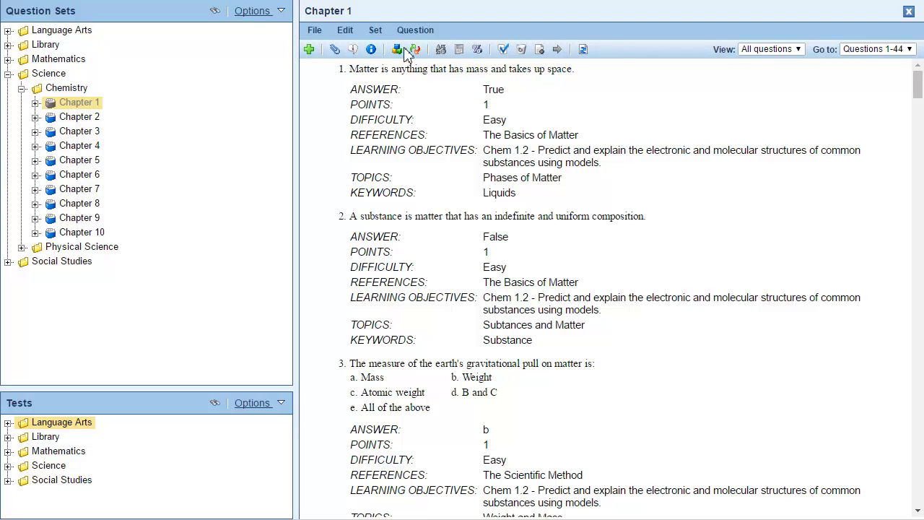
Open the Edit Question Information dialog from Set > Manage Question Information > Edit.
{"action": "left_click", "coordinate": [377, 31]}
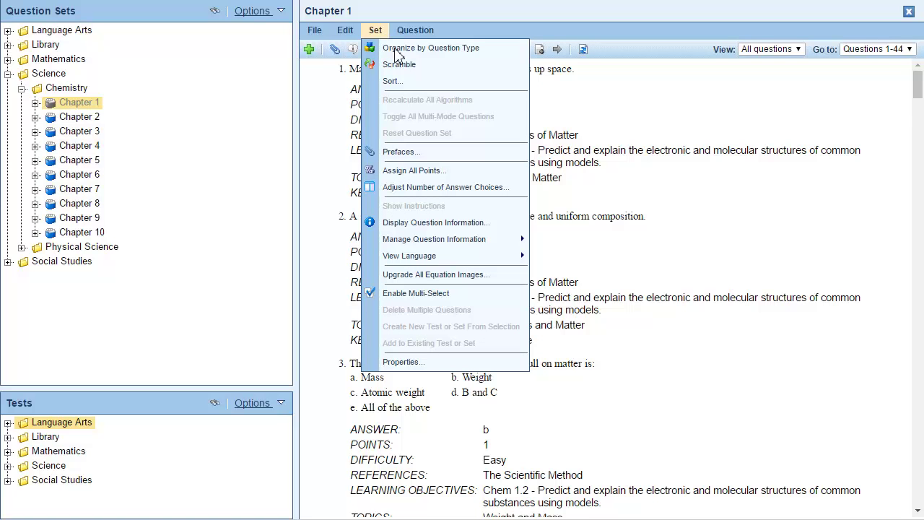
{"action": "mouse_move", "coordinate": [517, 248]}
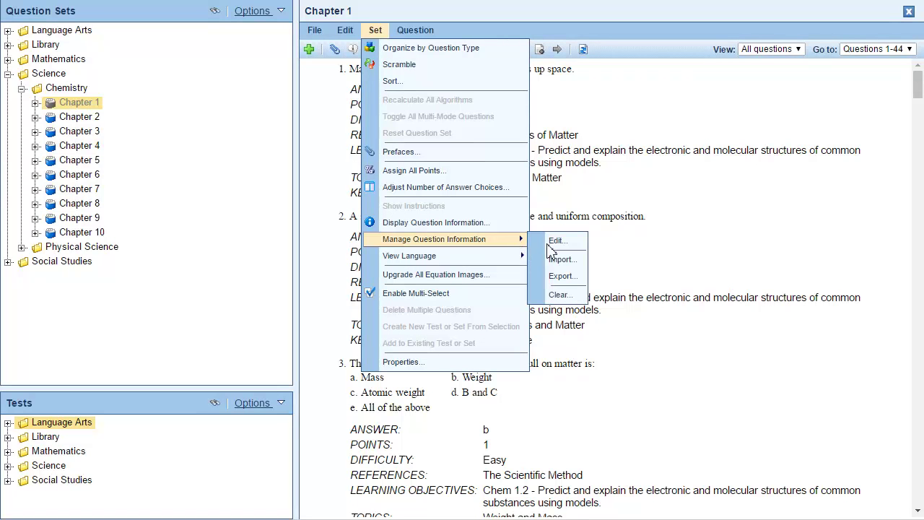
{"action": "left_click", "coordinate": [574, 241]}
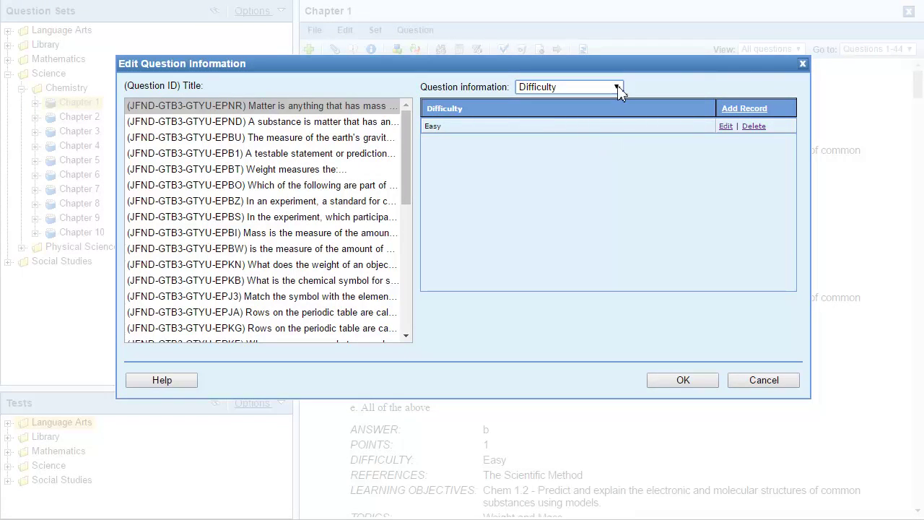
Switch the question information view to References and check the second question's reference.
{"action": "left_click", "coordinate": [616, 88]}
{"action": "left_click", "coordinate": [556, 113]}
{"action": "left_click", "coordinate": [318, 126]}
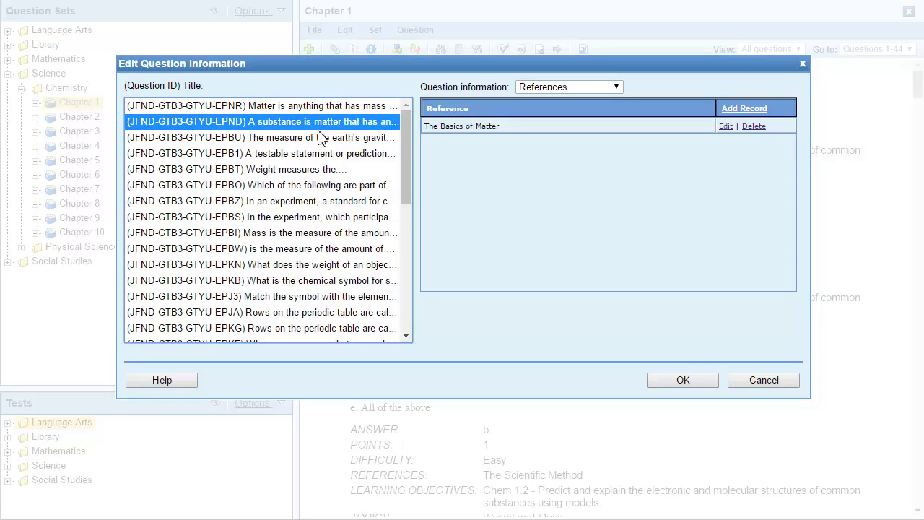
Select the earth's gravitational pull question and show its Difficulty, still Easy.
{"action": "mouse_move", "coordinate": [320, 142]}
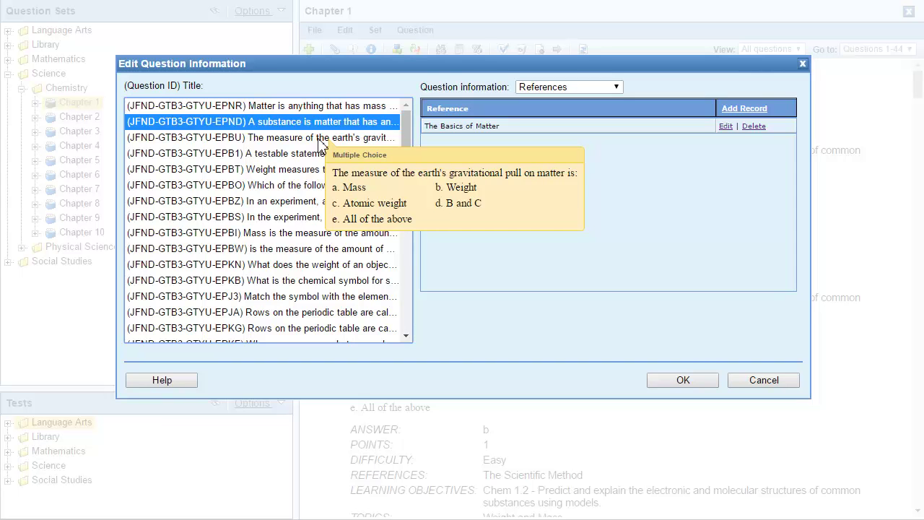
{"action": "left_click", "coordinate": [321, 143]}
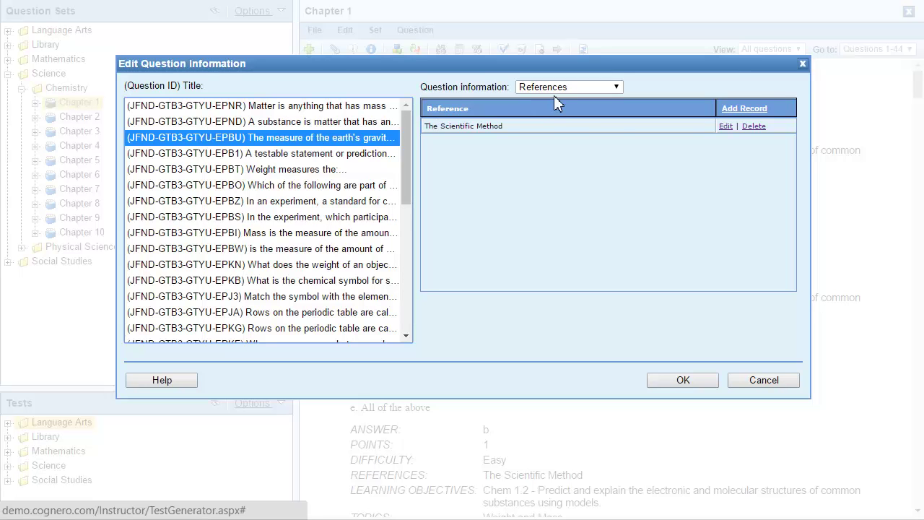
{"action": "left_click", "coordinate": [613, 88]}
{"action": "left_click", "coordinate": [604, 101]}
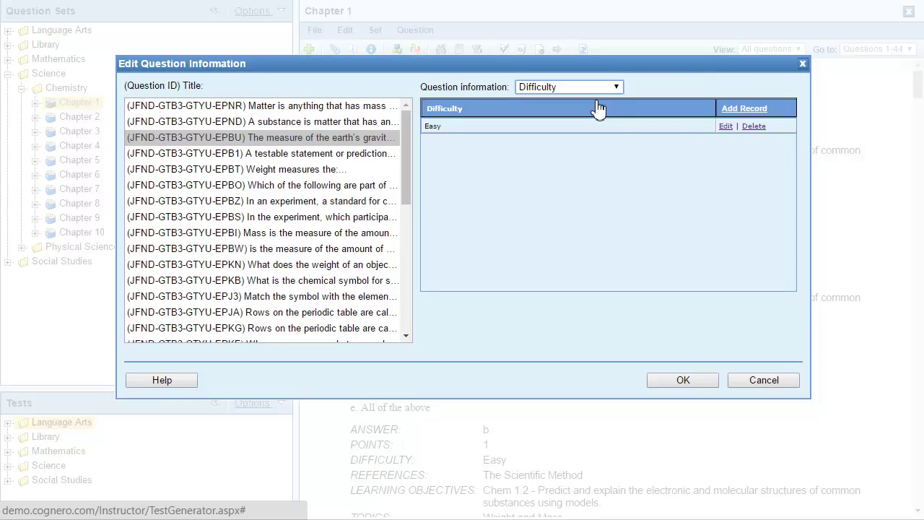
Replace the gravitational pull question's Easy difficulty record with a Moderate record and confirm.
{"action": "left_click", "coordinate": [744, 108]}
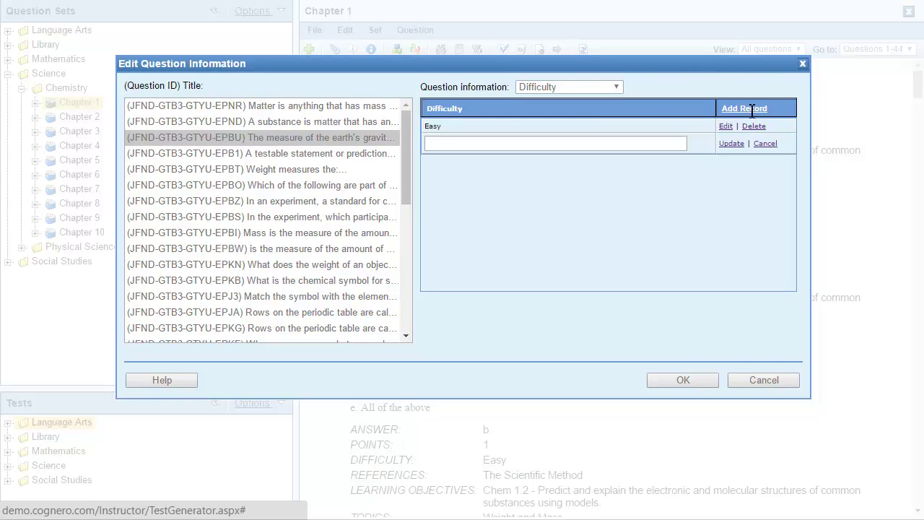
{"action": "left_click", "coordinate": [524, 142]}
{"action": "type", "text": "Moderate"}
{"action": "left_click", "coordinate": [731, 144]}
{"action": "left_click", "coordinate": [754, 127]}
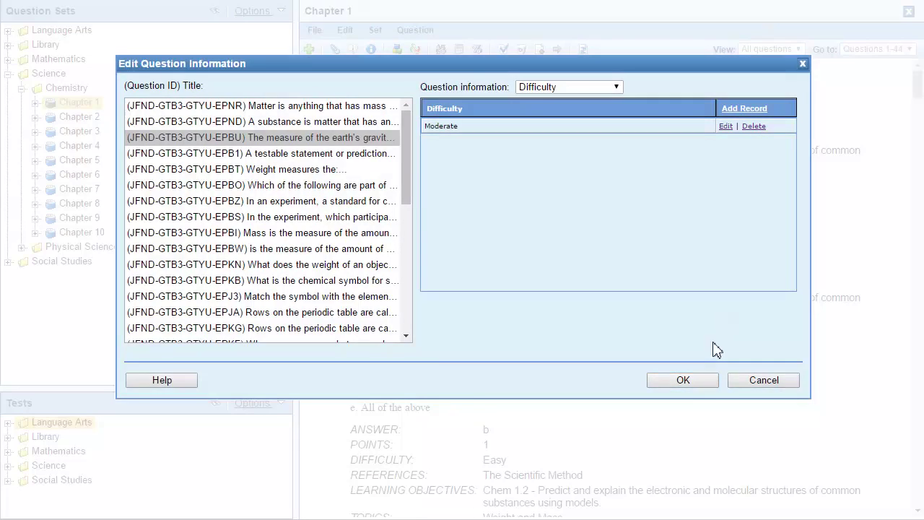
{"action": "left_click", "coordinate": [710, 381]}
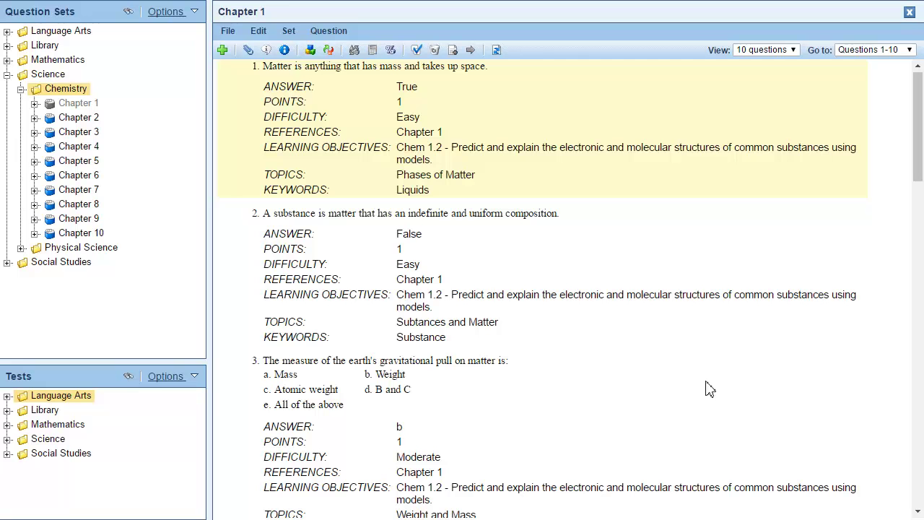
Open the Export Question Information dialog from Set > Manage Question Information > Export.
{"action": "left_click", "coordinate": [290, 32]}
{"action": "mouse_move", "coordinate": [417, 249]}
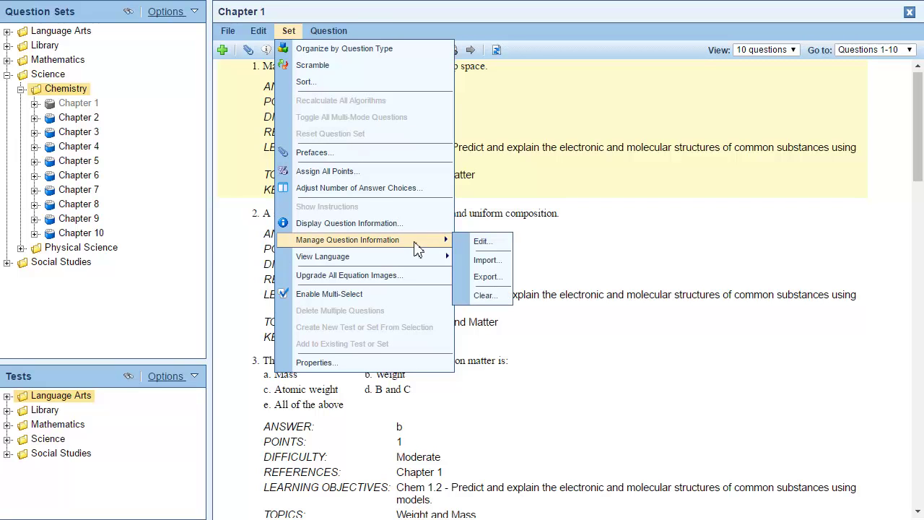
{"action": "left_click", "coordinate": [485, 278]}
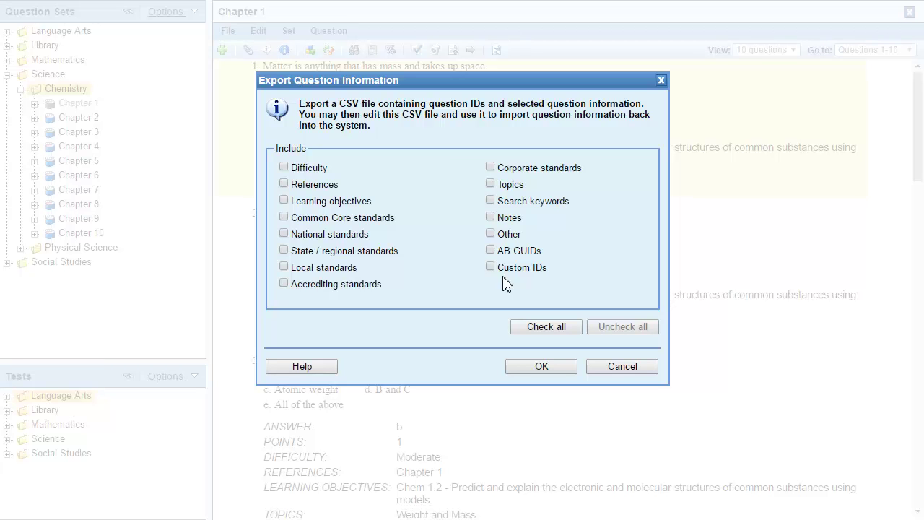
Export the Difficulty and References categories to a CSV file.
{"action": "left_click", "coordinate": [284, 167]}
{"action": "left_click", "coordinate": [285, 184]}
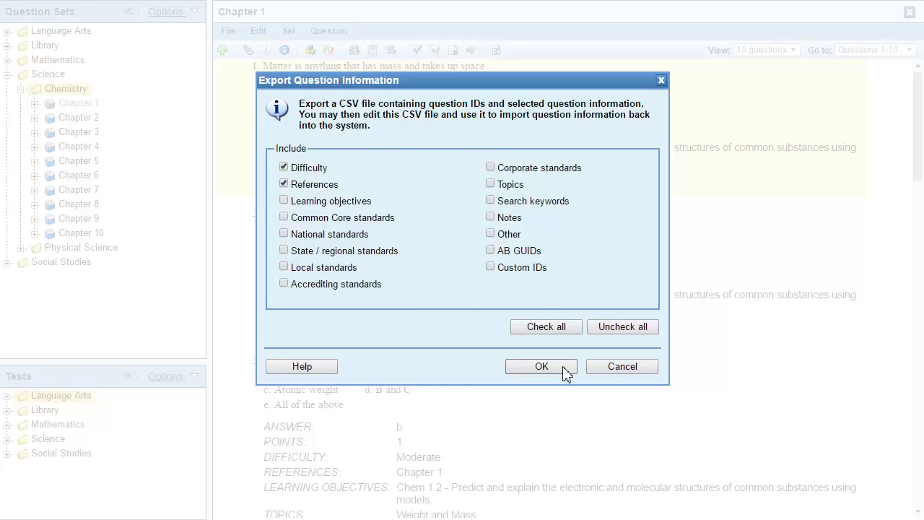
{"action": "left_click", "coordinate": [541, 366]}
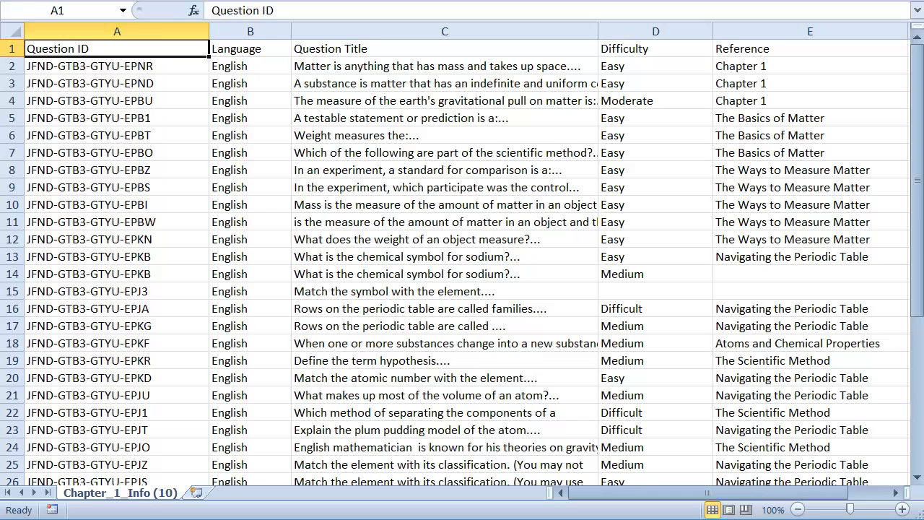
Select the entire Difficulty column D of the Chapter_1_Info sheet.
{"action": "key", "text": "Right"}
{"action": "key", "text": "Right"}
{"action": "key", "text": "Right"}
{"action": "key", "text": "Right"}
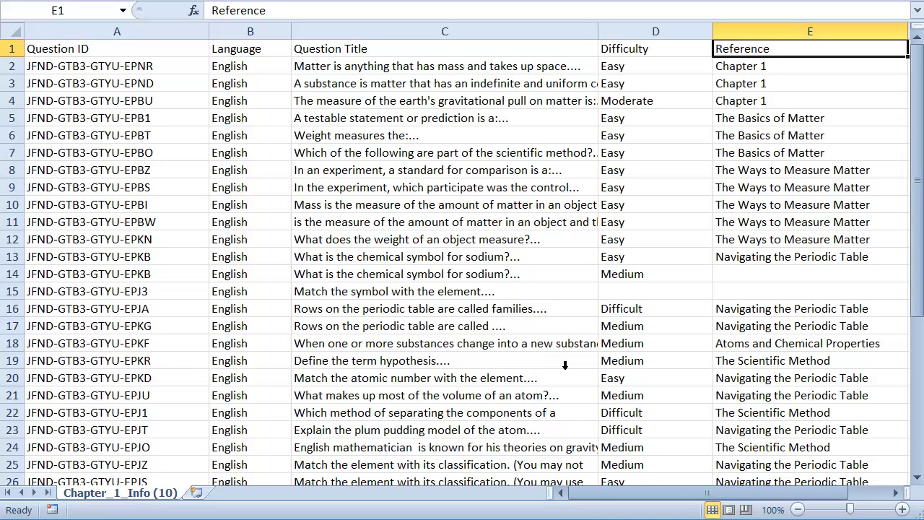
{"action": "left_click", "coordinate": [645, 30]}
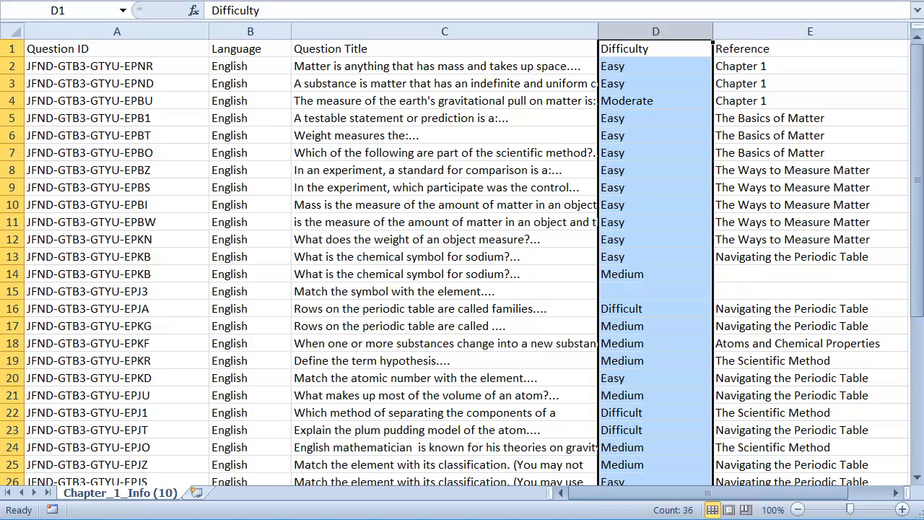
Replace Moderate with Medium in the Difficulty column, making 1 replacement.
{"action": "key", "text": "ctrl+h"}
{"action": "type", "text": "Moderate"}
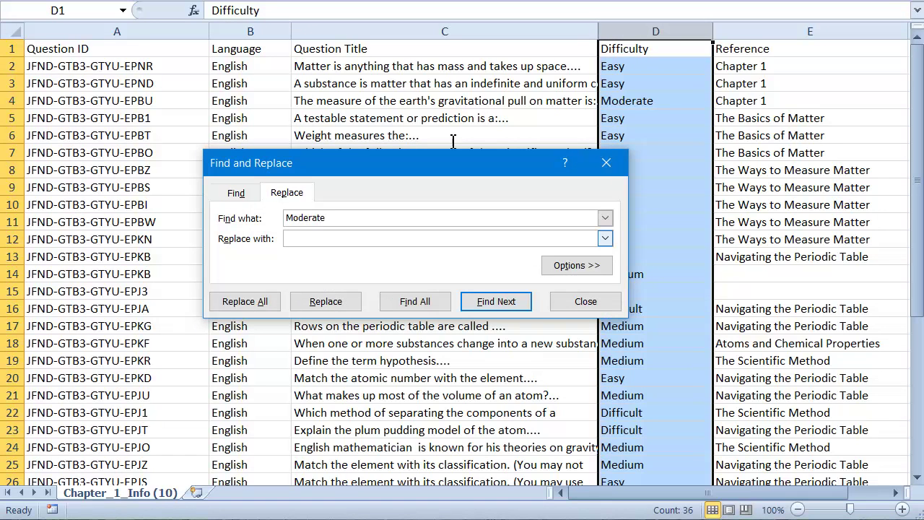
{"action": "left_click", "coordinate": [306, 243]}
{"action": "type", "text": "Medium"}
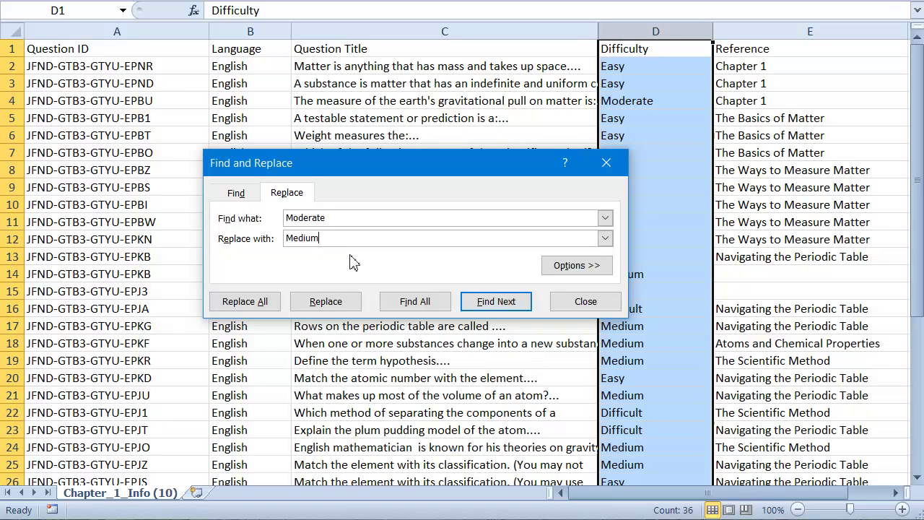
{"action": "left_click", "coordinate": [250, 302]}
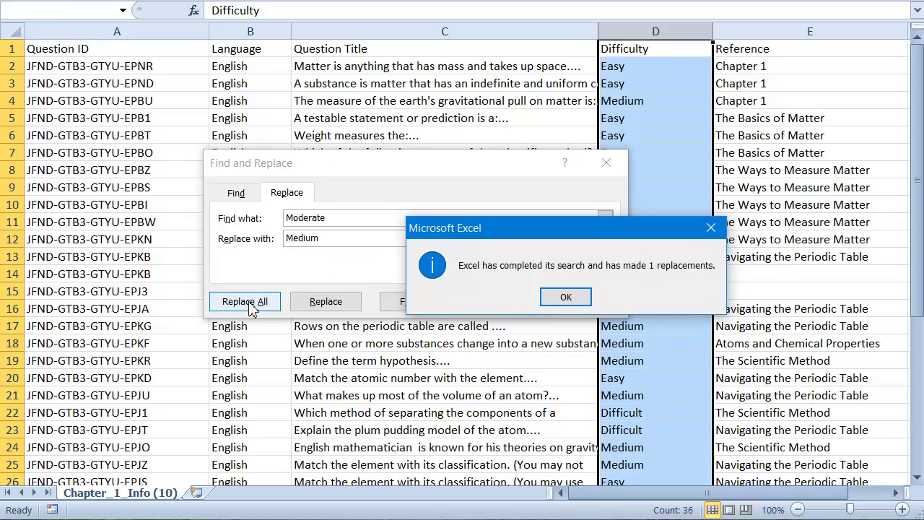
{"action": "left_click", "coordinate": [566, 298]}
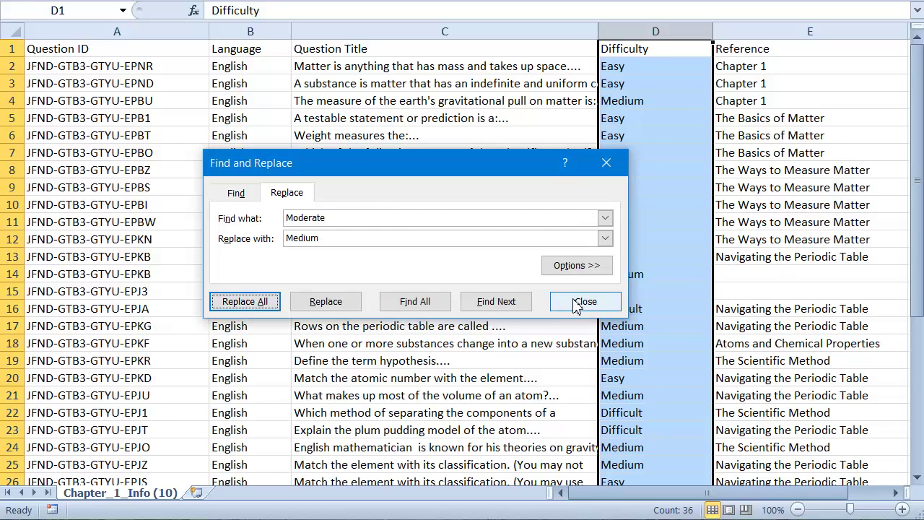
{"action": "left_click", "coordinate": [586, 302]}
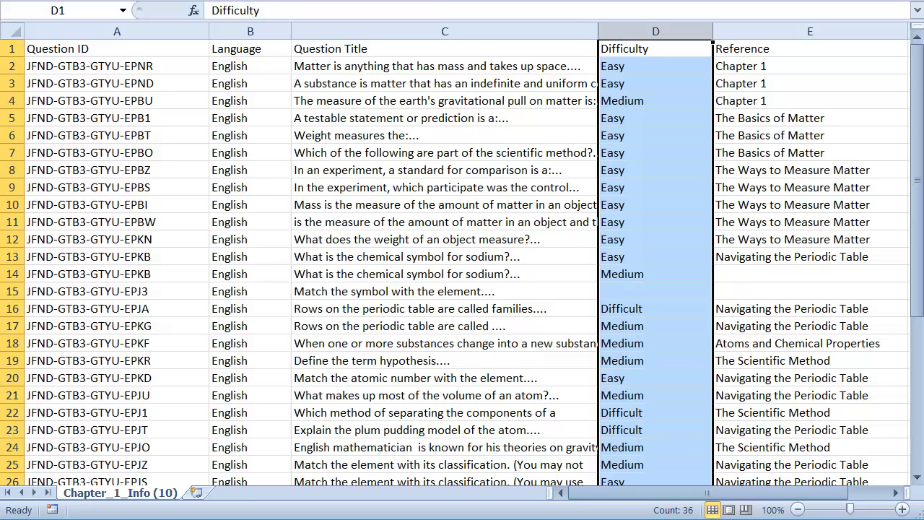
Copy the Navigating the Periodic Table reference from E13 into E14 and E15.
{"action": "key", "text": "Right"}
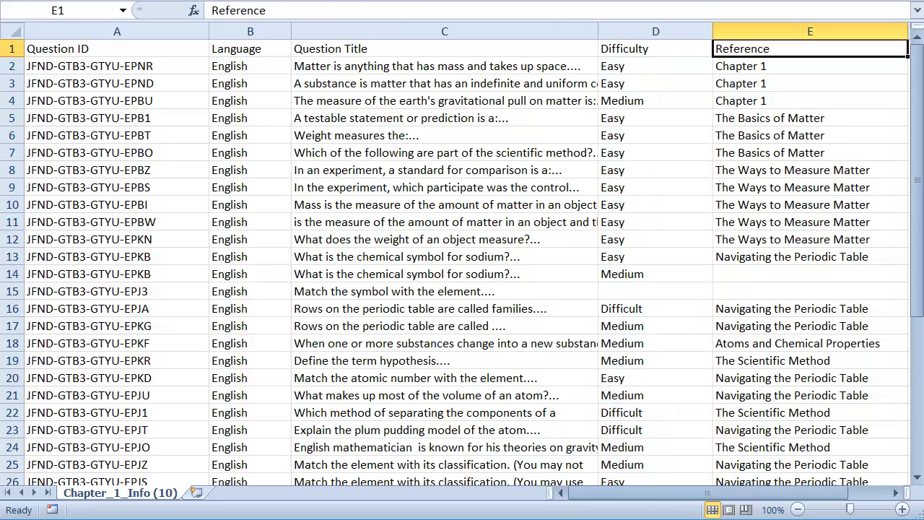
{"action": "left_click", "coordinate": [768, 258]}
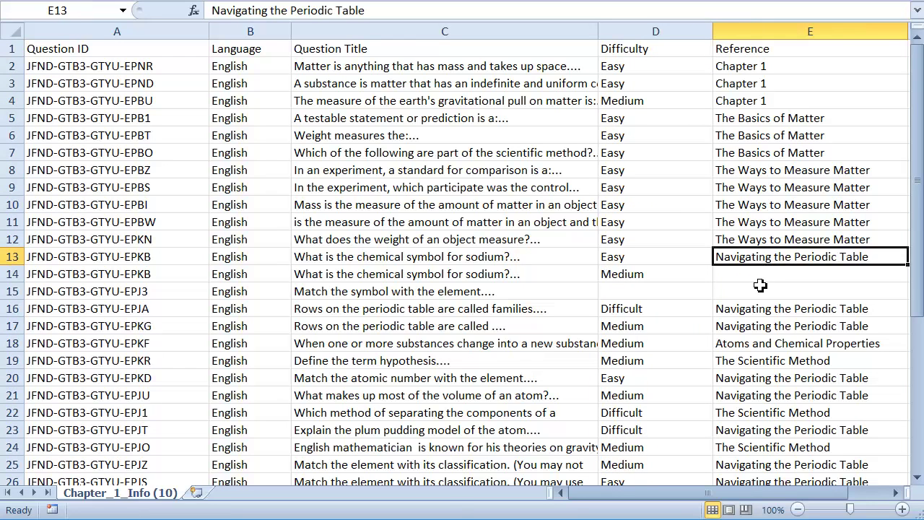
{"action": "key", "text": "ctrl+c"}
{"action": "left_click", "coordinate": [761, 277]}
{"action": "key", "text": "ctrl+v"}
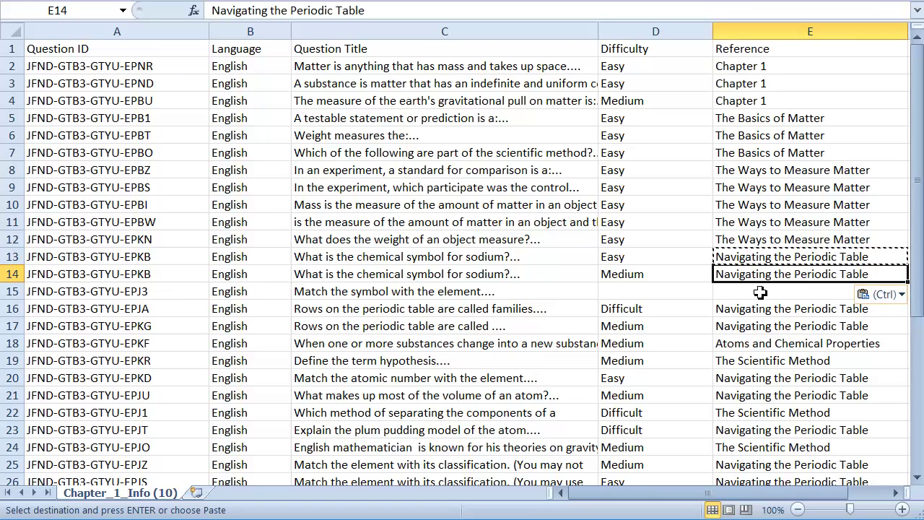
{"action": "key", "text": "ctrl+c"}
{"action": "left_click", "coordinate": [755, 290]}
{"action": "key", "text": "ctrl+v"}
Copy the Medium difficulty from D14 into the empty cell D15.
{"action": "left_click", "coordinate": [665, 274]}
{"action": "key", "text": "ctrl+c"}
{"action": "left_click", "coordinate": [657, 293]}
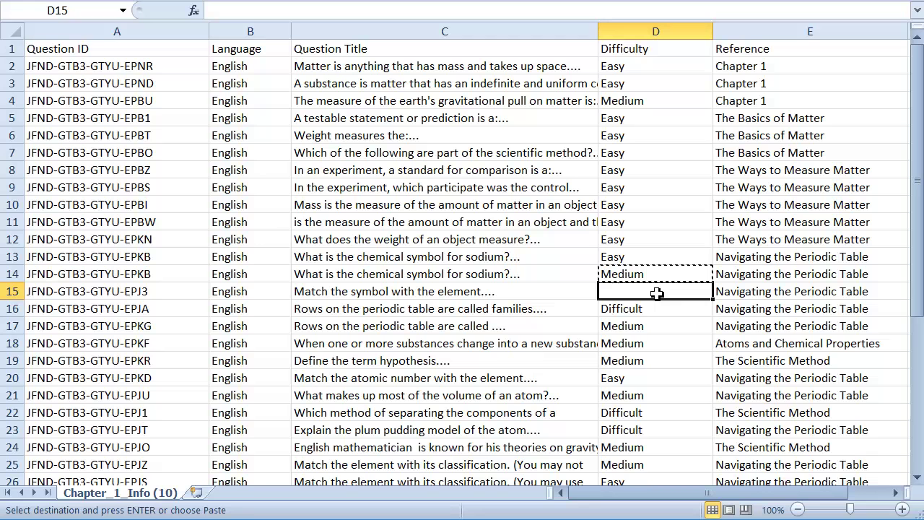
{"action": "key", "text": "ctrl+v"}
{"action": "left_click", "coordinate": [789, 36]}
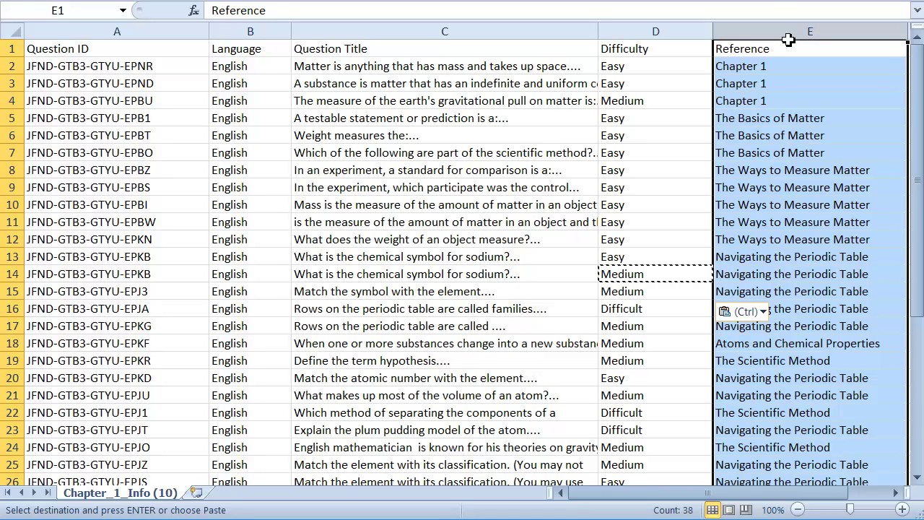
Replace every 'Chapter 1' reference with 'The Basics of Matter', making 4 replacements.
{"action": "key", "text": "ctrl+h"}
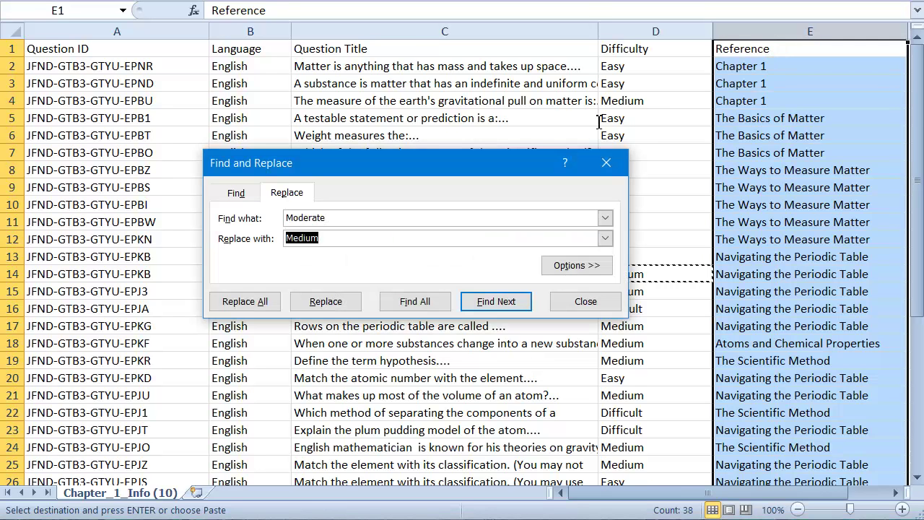
{"action": "left_click", "coordinate": [339, 218]}
{"action": "double_click", "coordinate": [289, 218]}
{"action": "type", "text": "Chapter 1"}
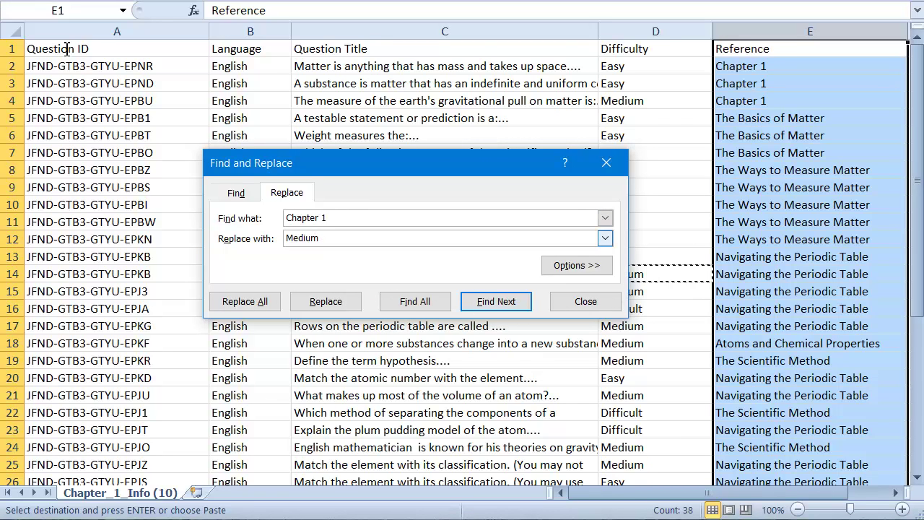
{"action": "double_click", "coordinate": [327, 239]}
{"action": "type", "text": "The Basi"}
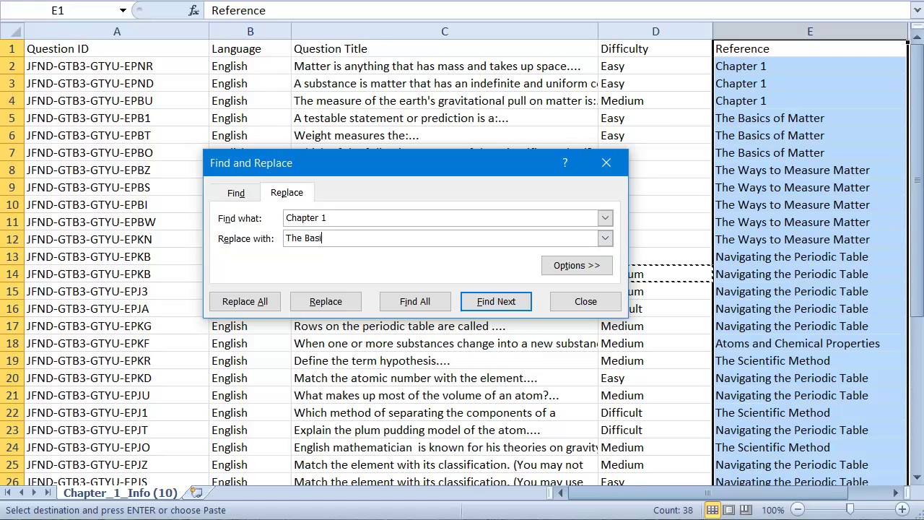
{"action": "type", "text": "cs of Matter"}
{"action": "left_click", "coordinate": [262, 305]}
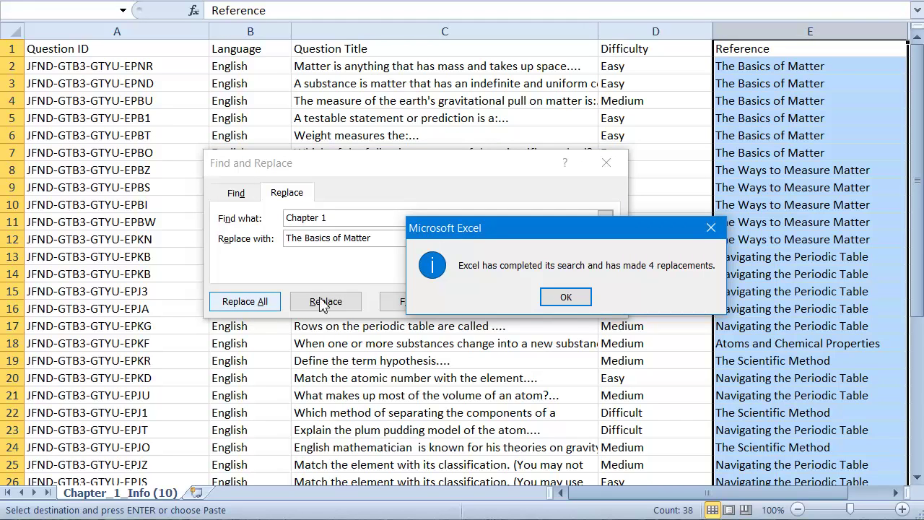
{"action": "left_click", "coordinate": [566, 297]}
{"action": "left_click", "coordinate": [586, 302]}
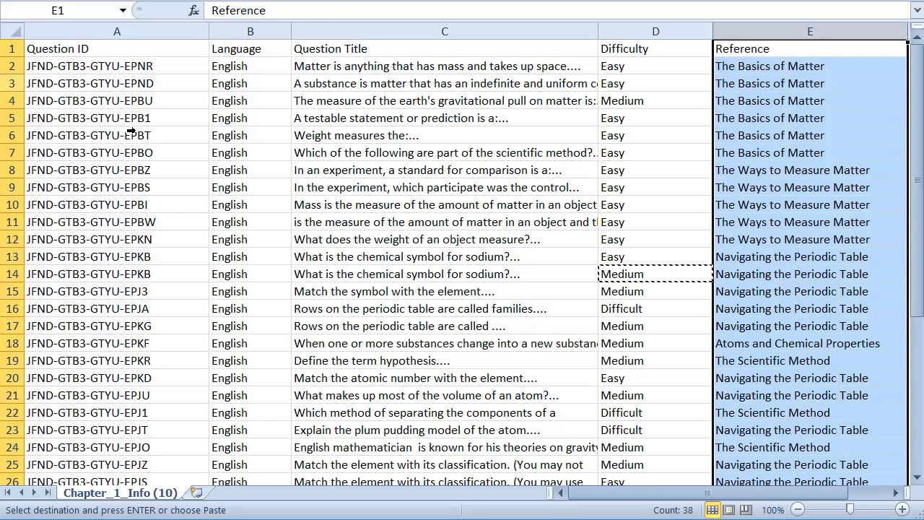
Insert a blank row 3 and copy question ID JFND-GTB3-GTYU-EPNR from A2 into A3.
{"action": "left_click", "coordinate": [14, 84]}
{"action": "right_click", "coordinate": [15, 83]}
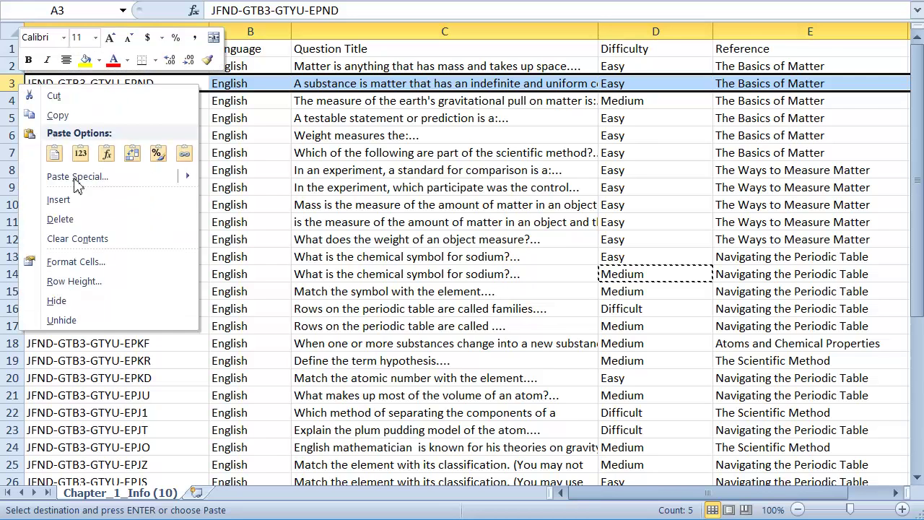
{"action": "left_click", "coordinate": [88, 204]}
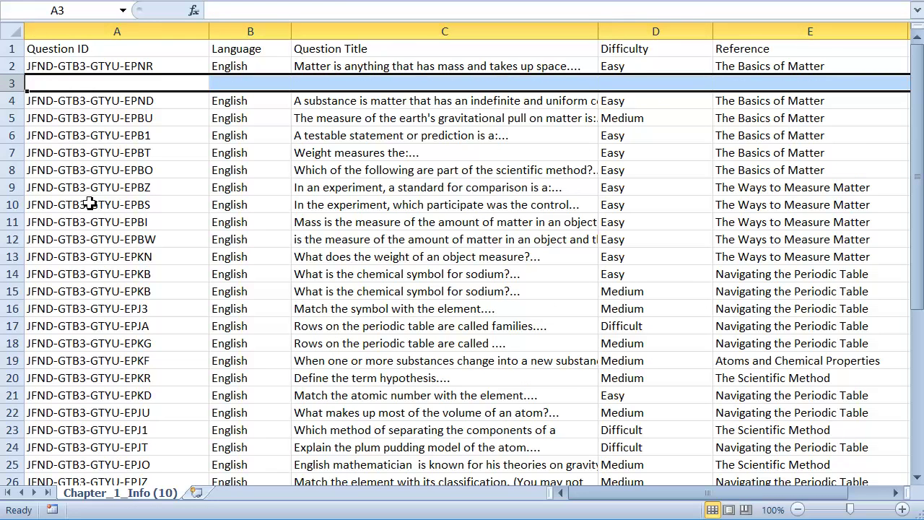
{"action": "left_click", "coordinate": [151, 69]}
{"action": "key", "text": "ctrl+c"}
{"action": "key", "text": "Down"}
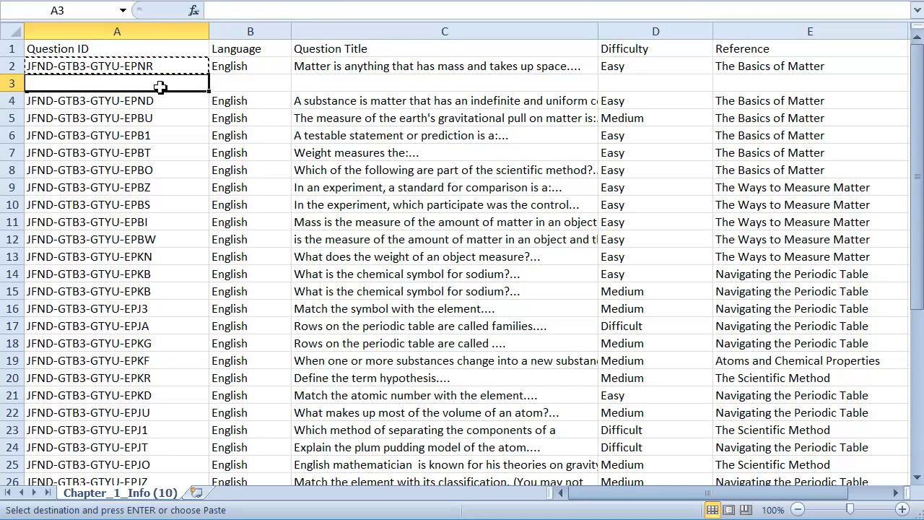
{"action": "key", "text": "ctrl+v"}
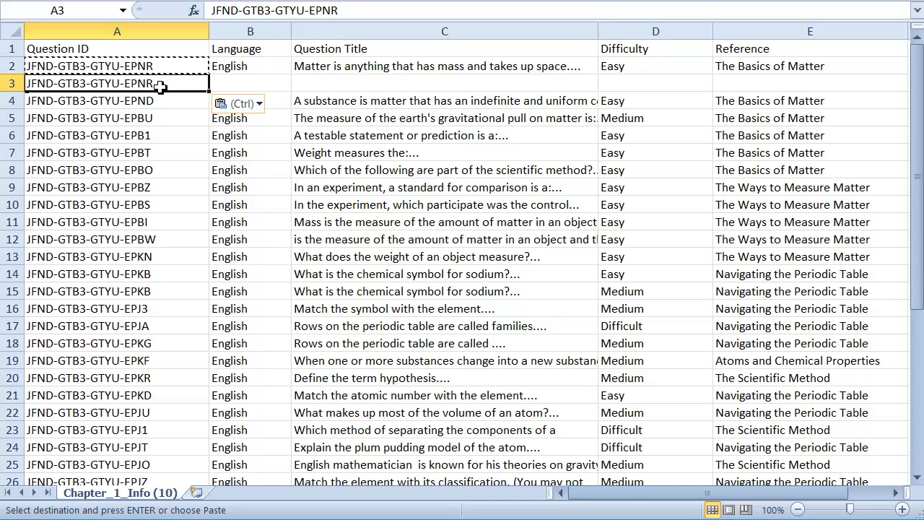
Copy the reference The Ways to Measure Matter from E9 into E3.
{"action": "left_click", "coordinate": [797, 193]}
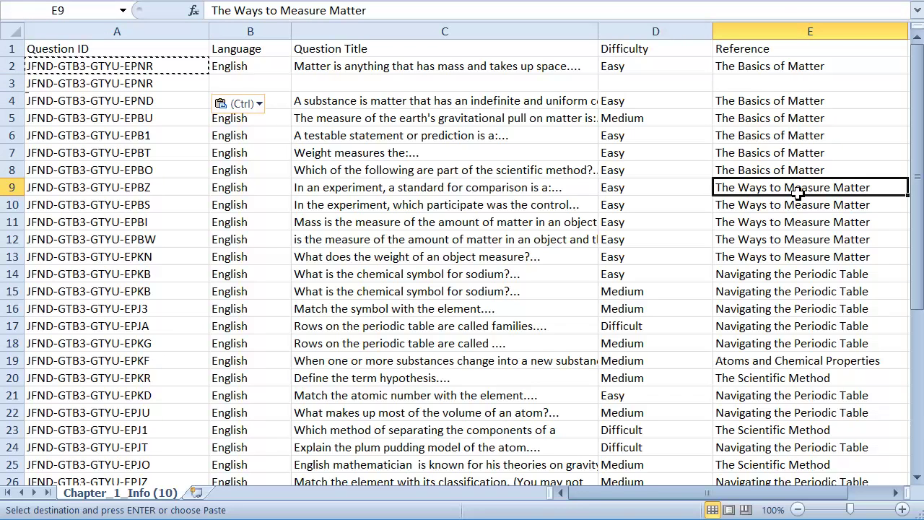
{"action": "key", "text": "ctrl+c"}
{"action": "left_click", "coordinate": [755, 84]}
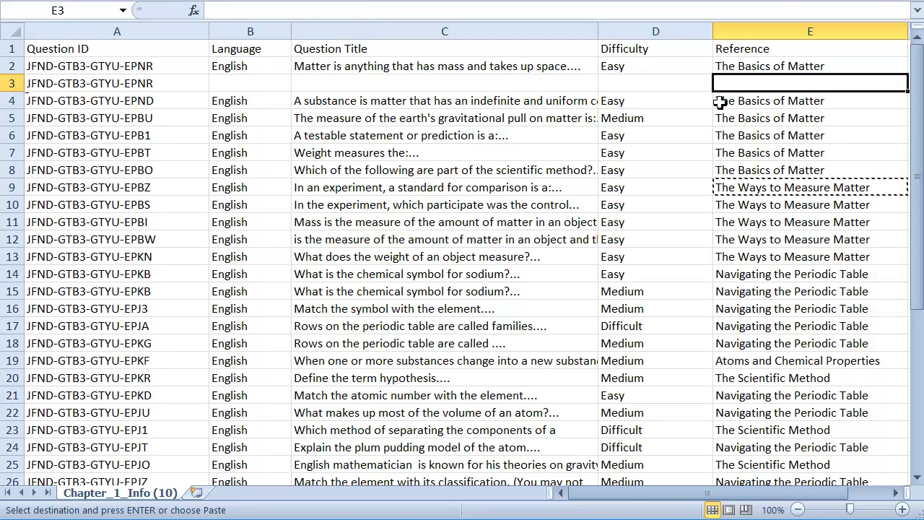
{"action": "key", "text": "ctrl+v"}
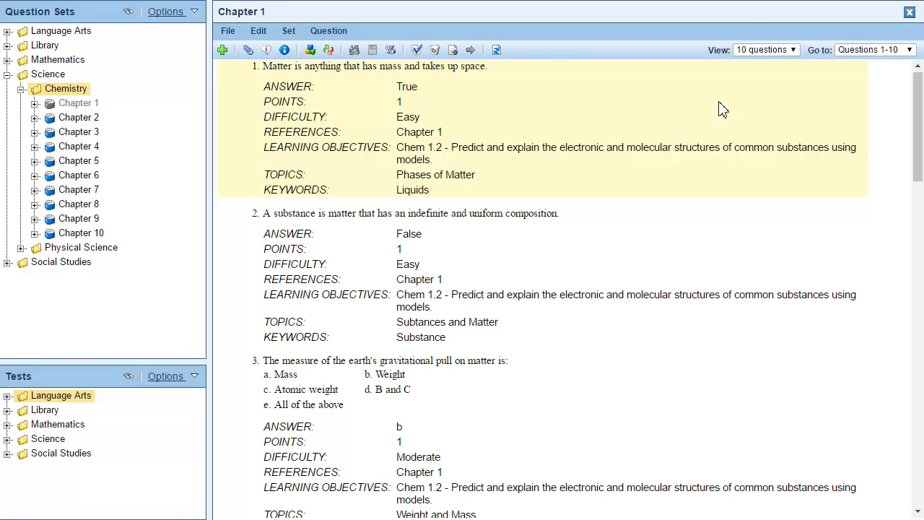
Clear the Difficulty and References fields from all Chapter 1 questions, confirming the irreversible clear.
{"action": "left_click", "coordinate": [289, 31]}
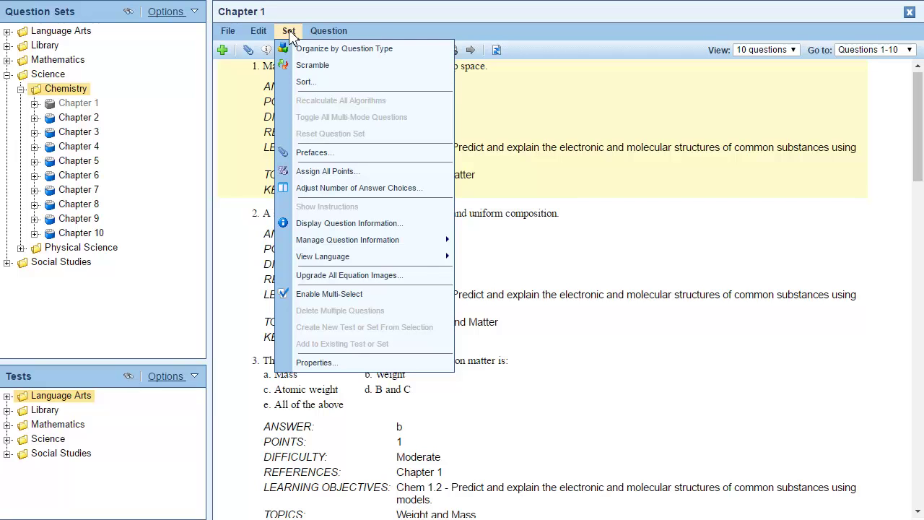
{"action": "mouse_move", "coordinate": [414, 241]}
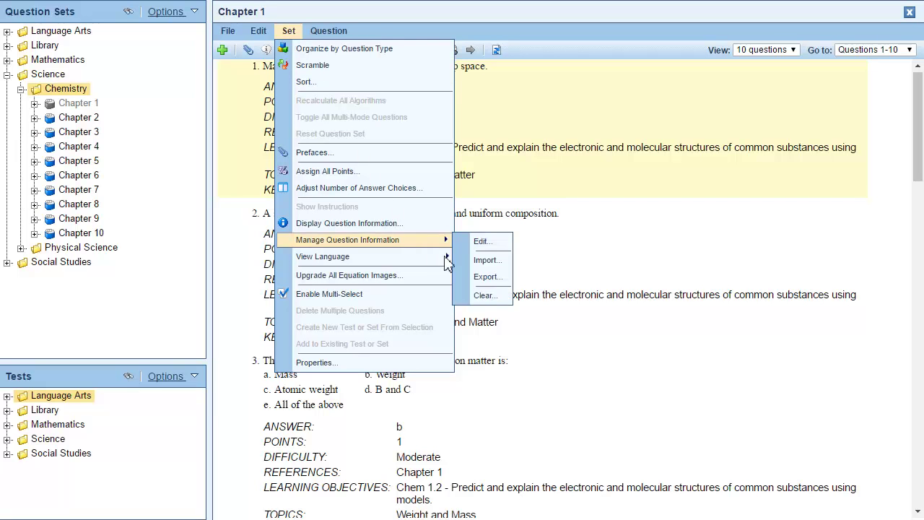
{"action": "left_click", "coordinate": [509, 298]}
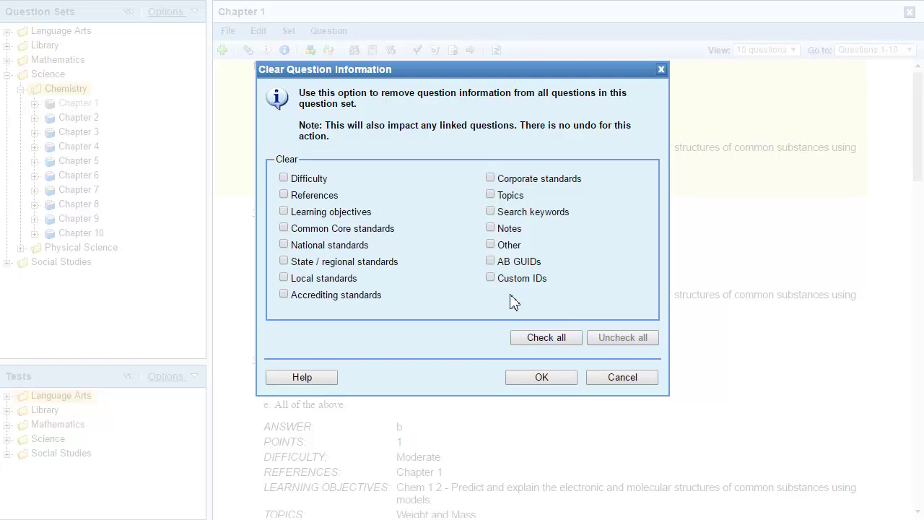
{"action": "left_click", "coordinate": [284, 178]}
{"action": "left_click", "coordinate": [284, 196]}
{"action": "left_click", "coordinate": [559, 378]}
{"action": "left_click", "coordinate": [559, 278]}
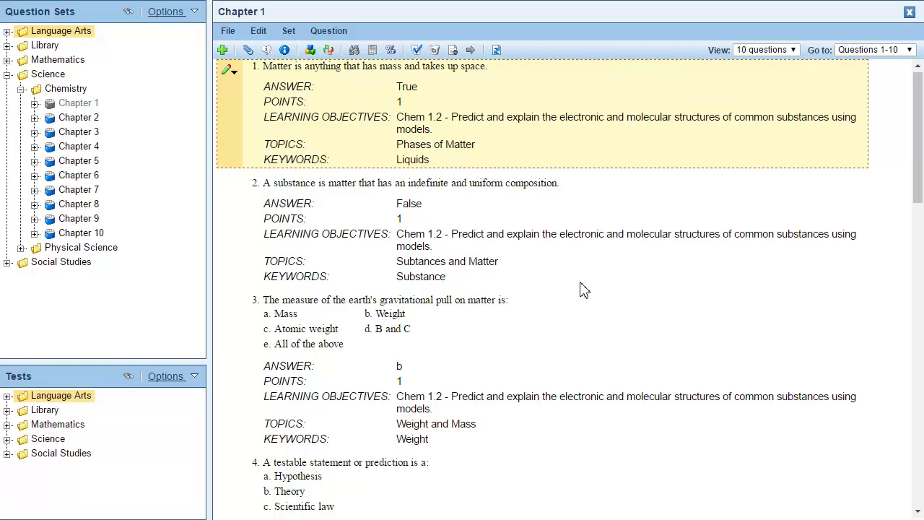
Upload Chapter_1_Info (10).csv from Downloads as question information, processing all 39 rows.
{"action": "left_click", "coordinate": [293, 35]}
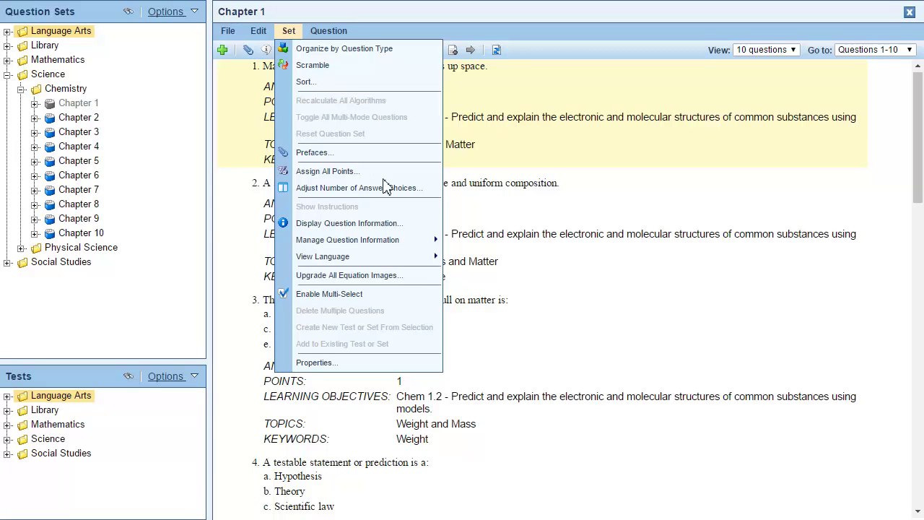
{"action": "mouse_move", "coordinate": [423, 242]}
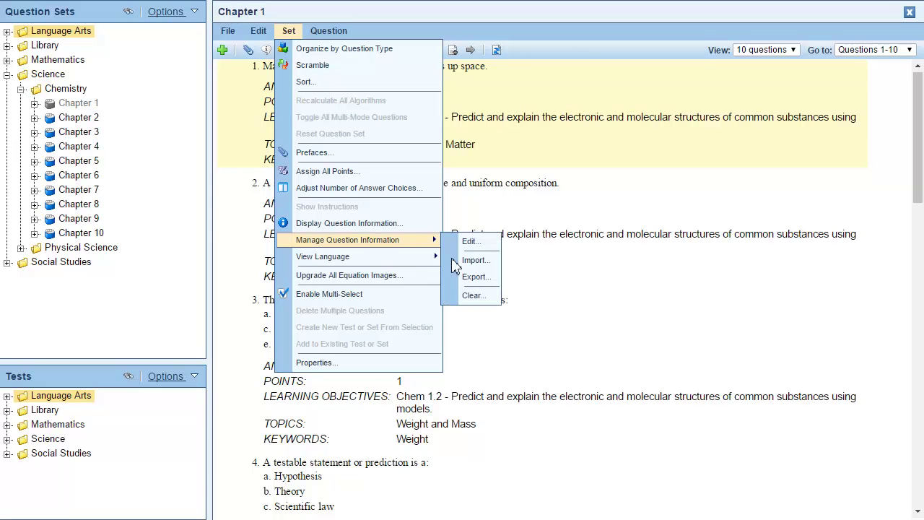
{"action": "left_click", "coordinate": [490, 263]}
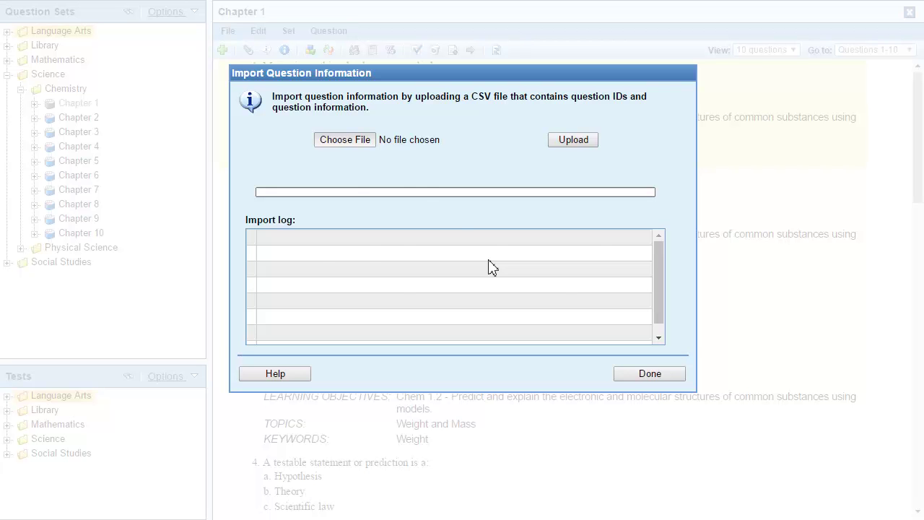
{"action": "left_click", "coordinate": [373, 144]}
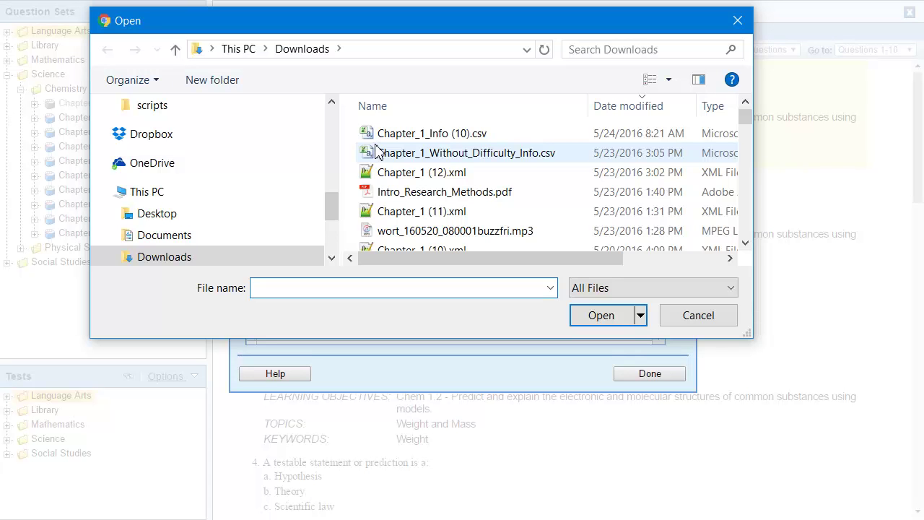
{"action": "left_click", "coordinate": [479, 137]}
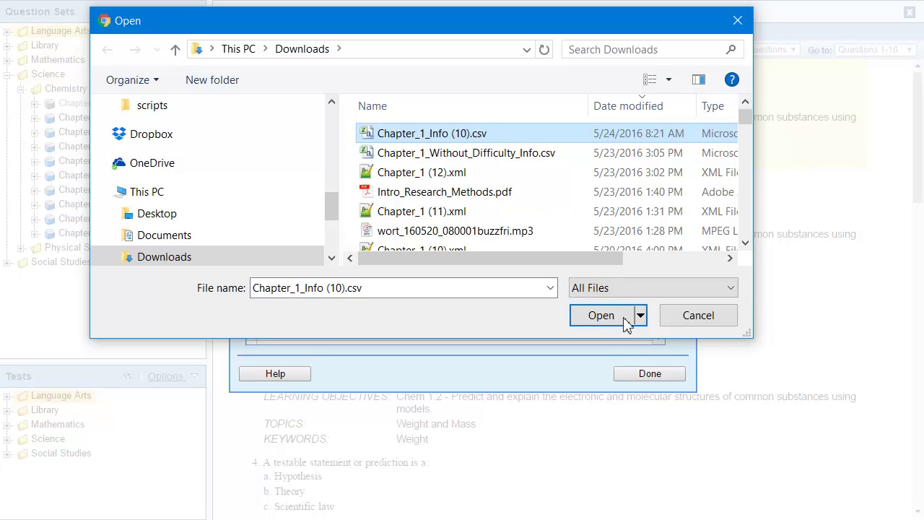
{"action": "left_click", "coordinate": [602, 315]}
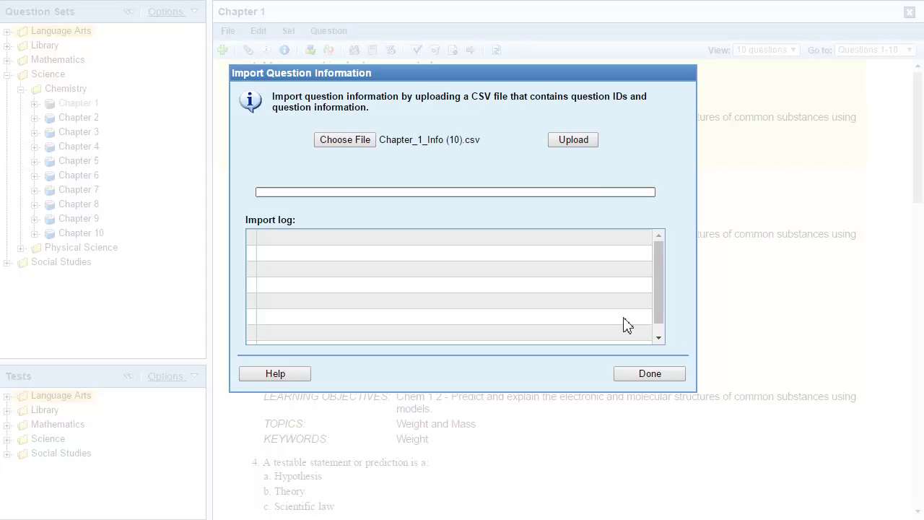
{"action": "left_click", "coordinate": [592, 143]}
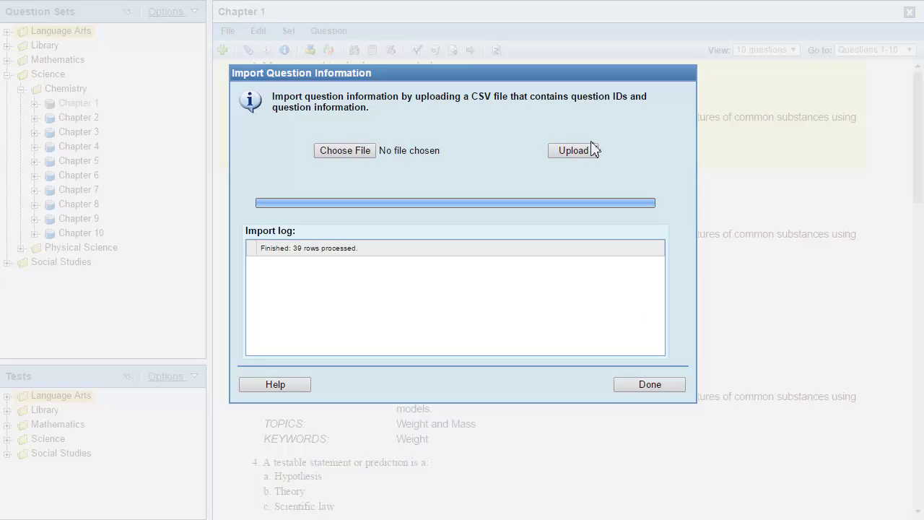